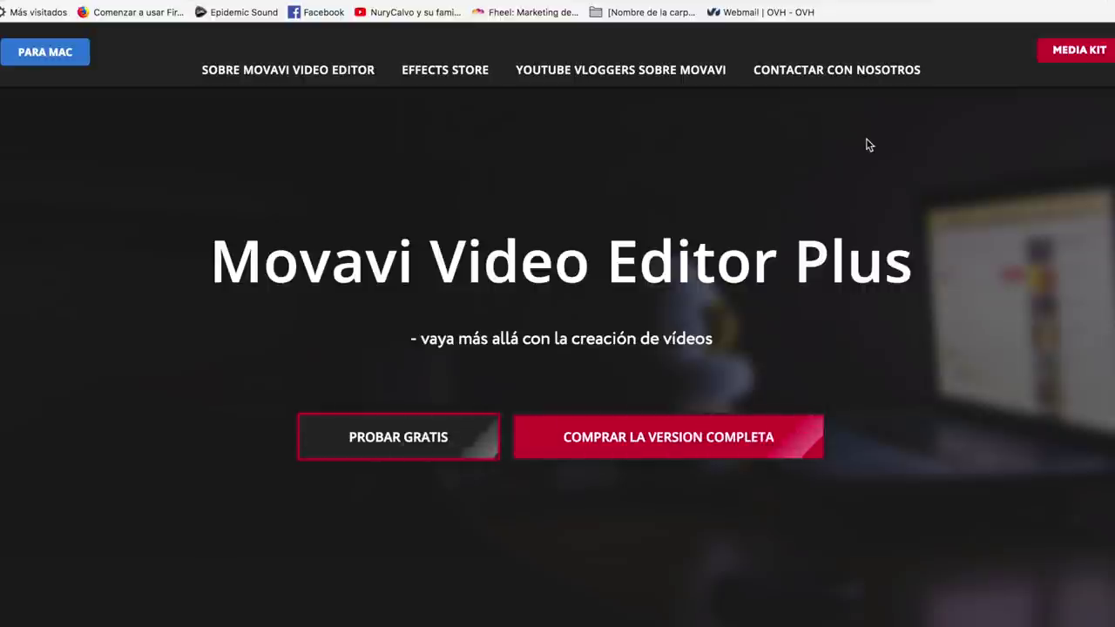
Step: Start a new editing project from the welcome window
mouse_move(750, 618)
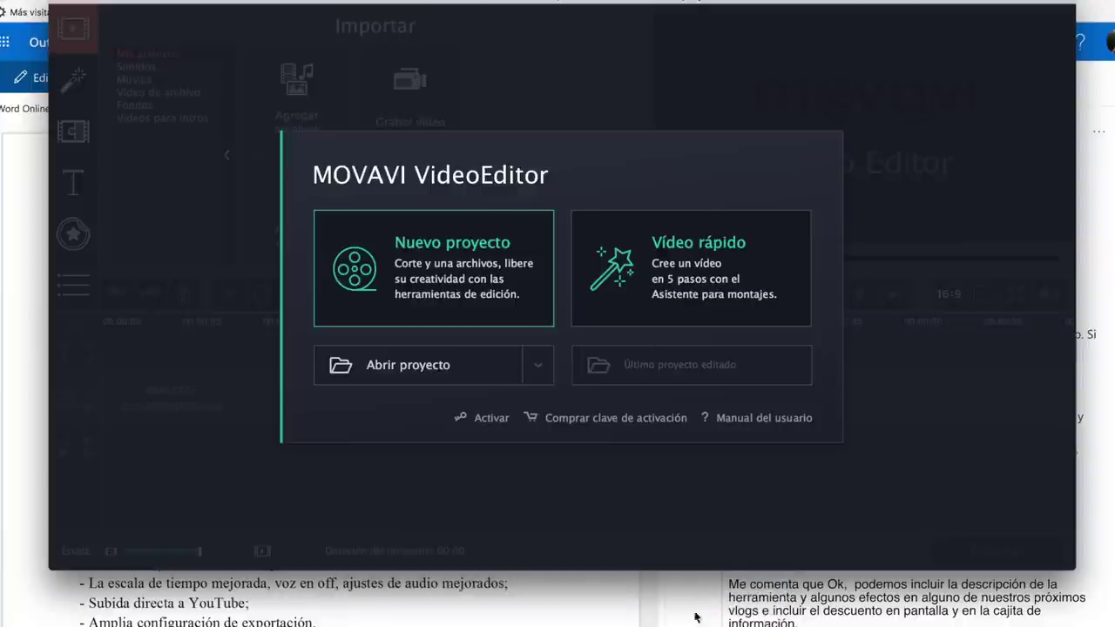
mouse_move(643, 614)
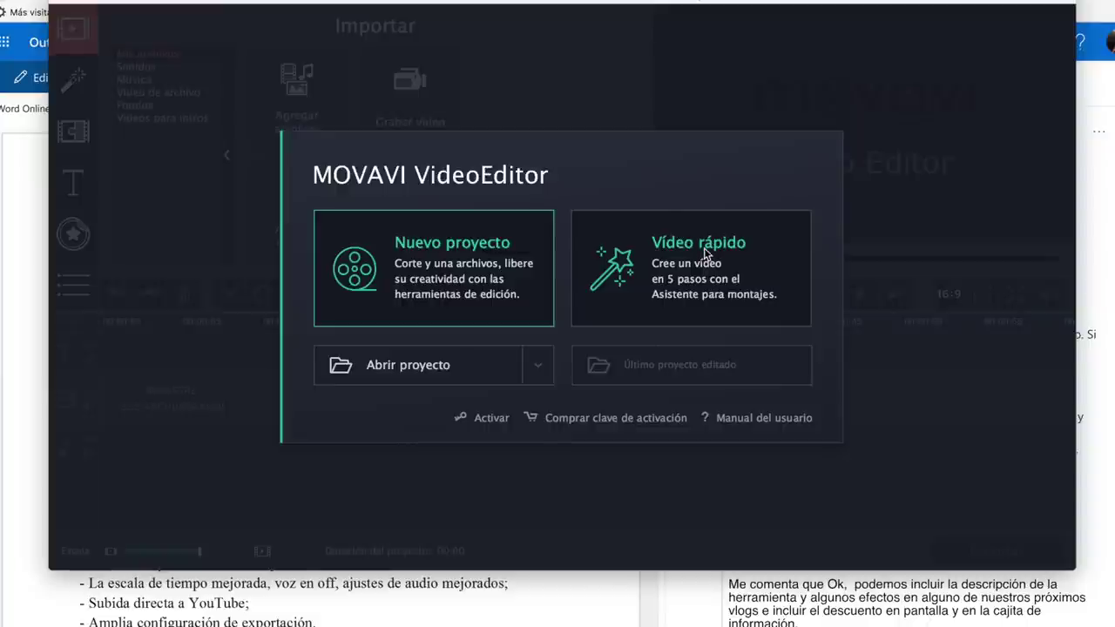
click(392, 245)
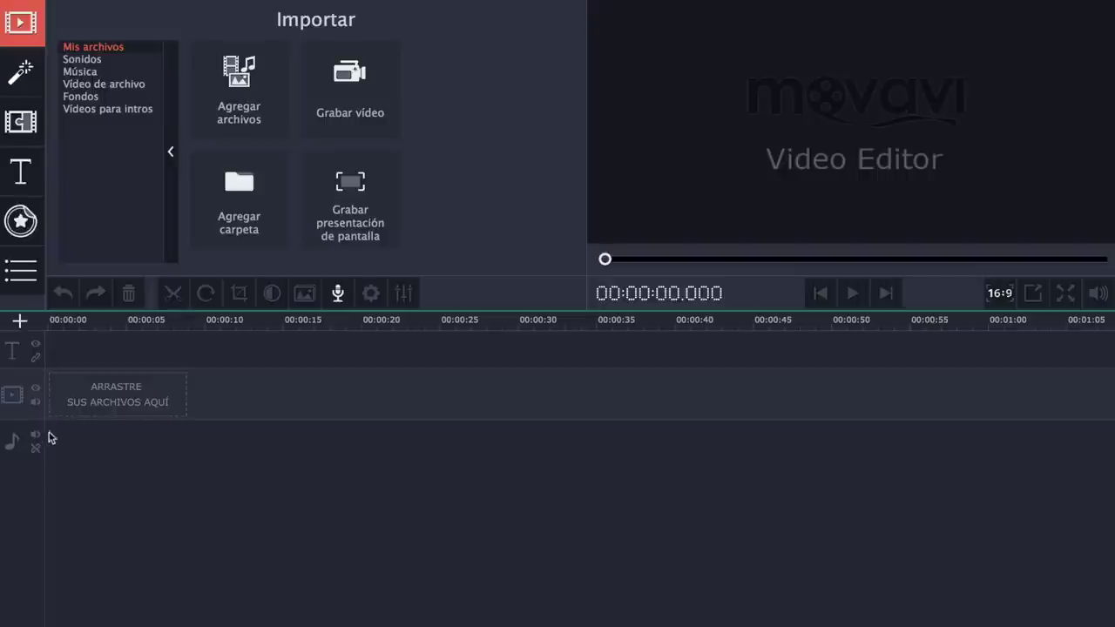
Step: Look through the filter, transition, title and sticker collections, and preview the Moderno – Círculo title
click(27, 73)
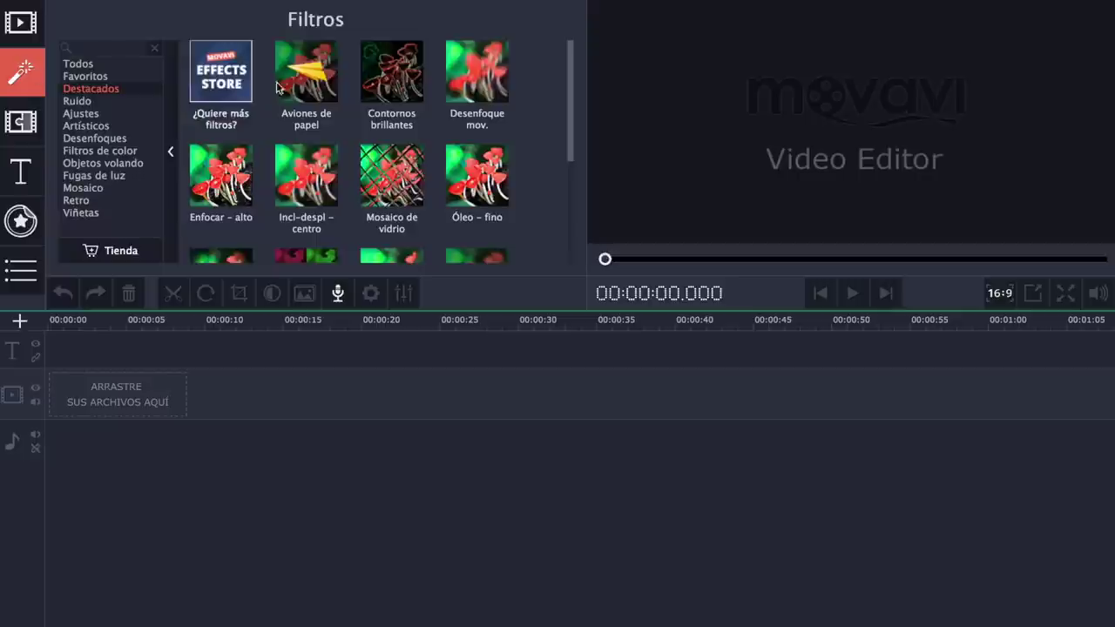
click(17, 120)
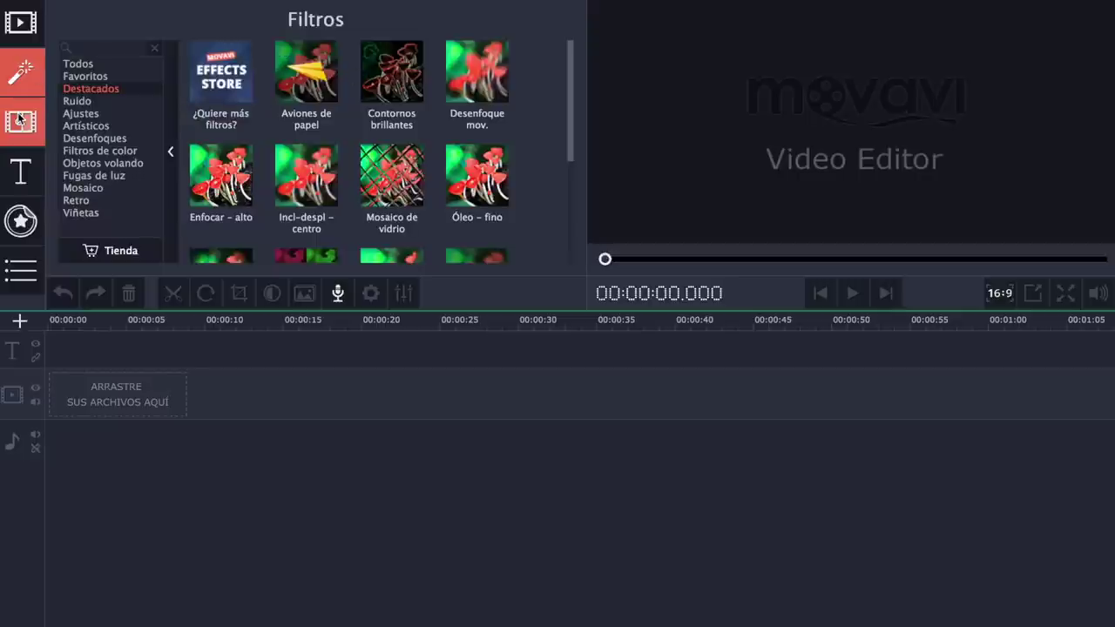
click(20, 170)
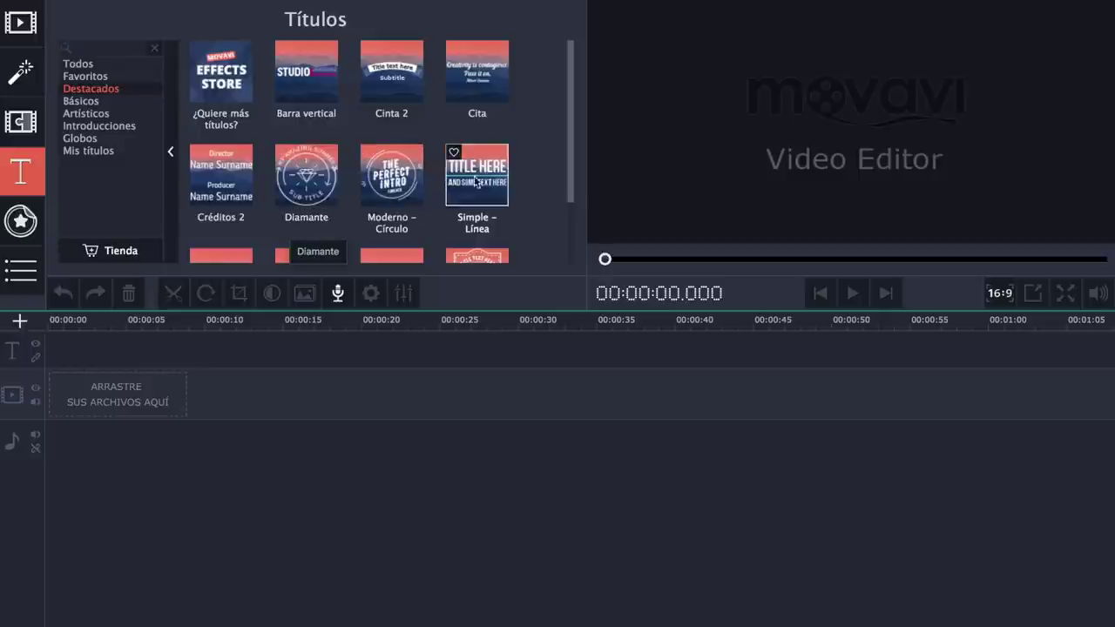
click(392, 178)
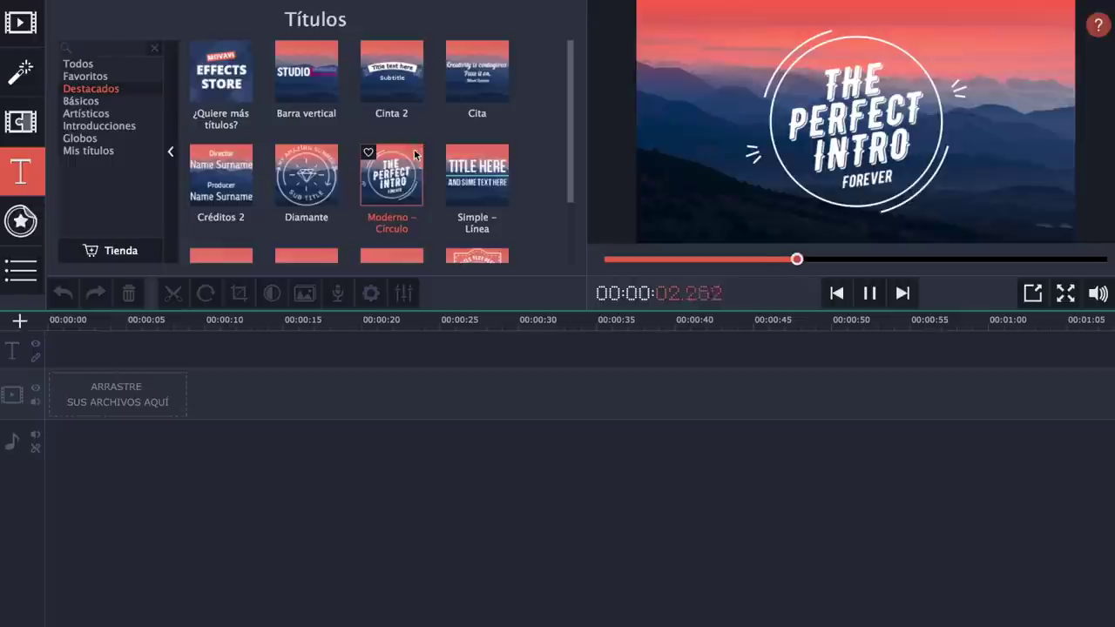
click(21, 221)
Step: Browse the bundled stock videos and music, and listen to the track A la luz de las velas
click(20, 21)
click(91, 72)
click(95, 84)
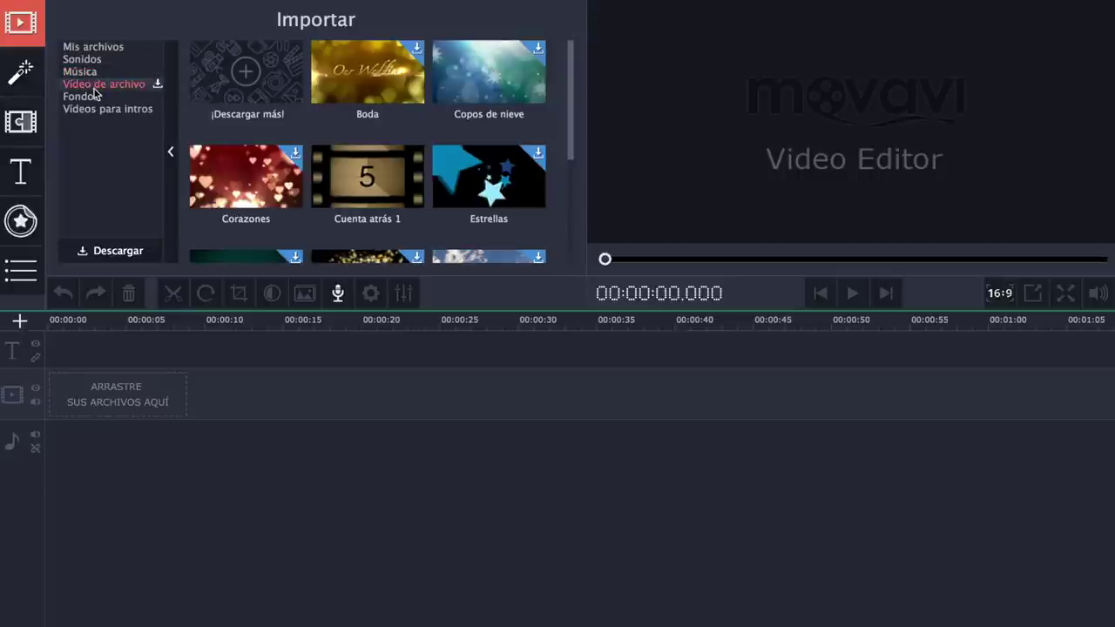
click(83, 71)
click(332, 88)
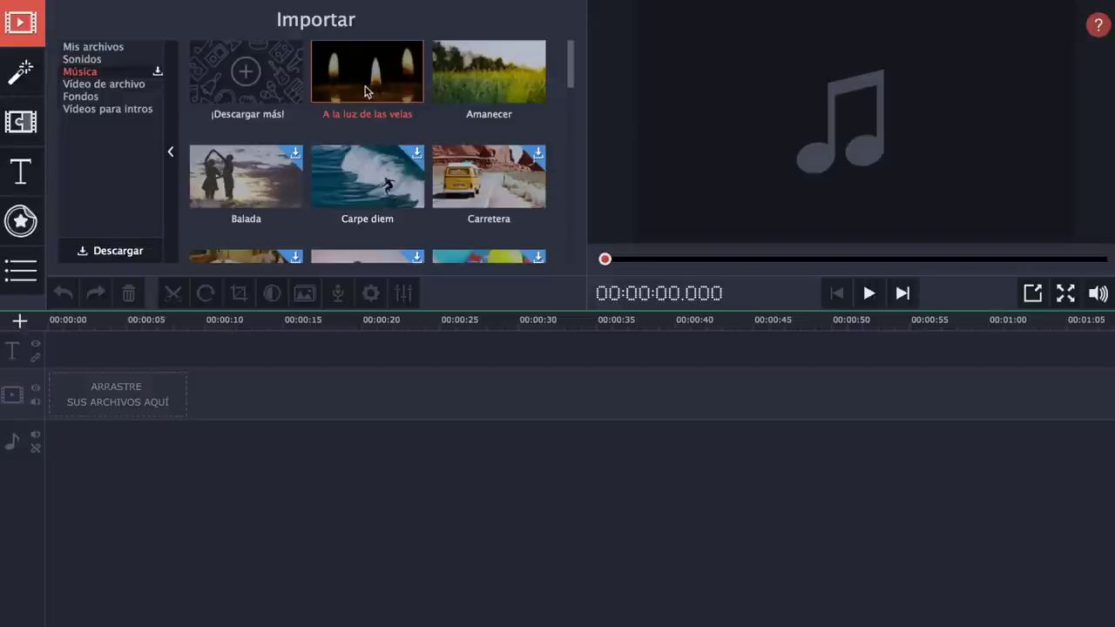
click(878, 298)
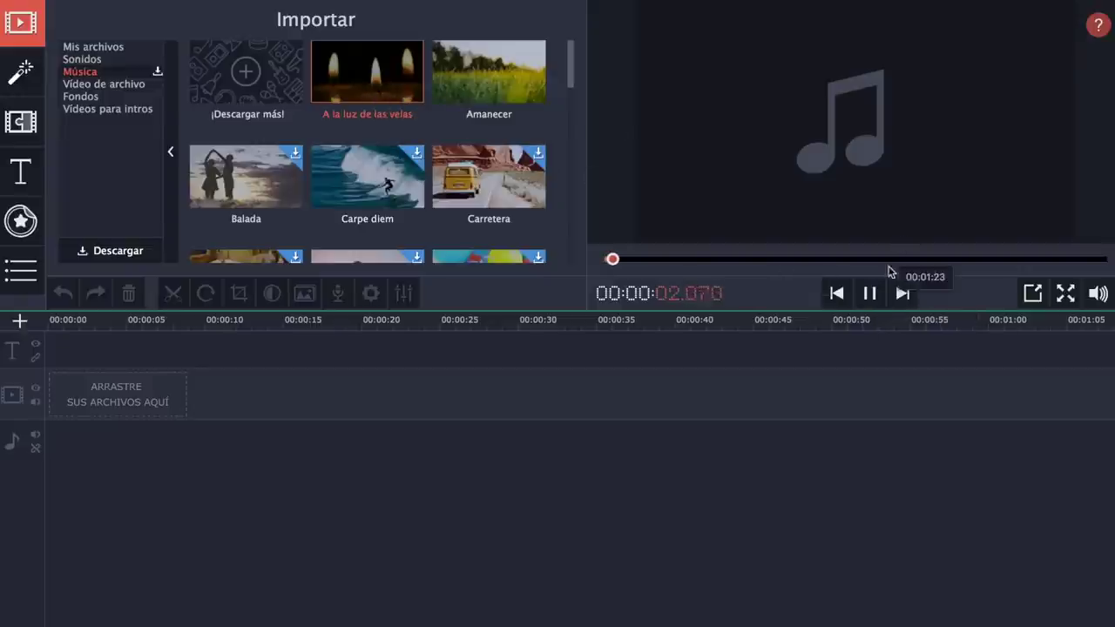
click(871, 294)
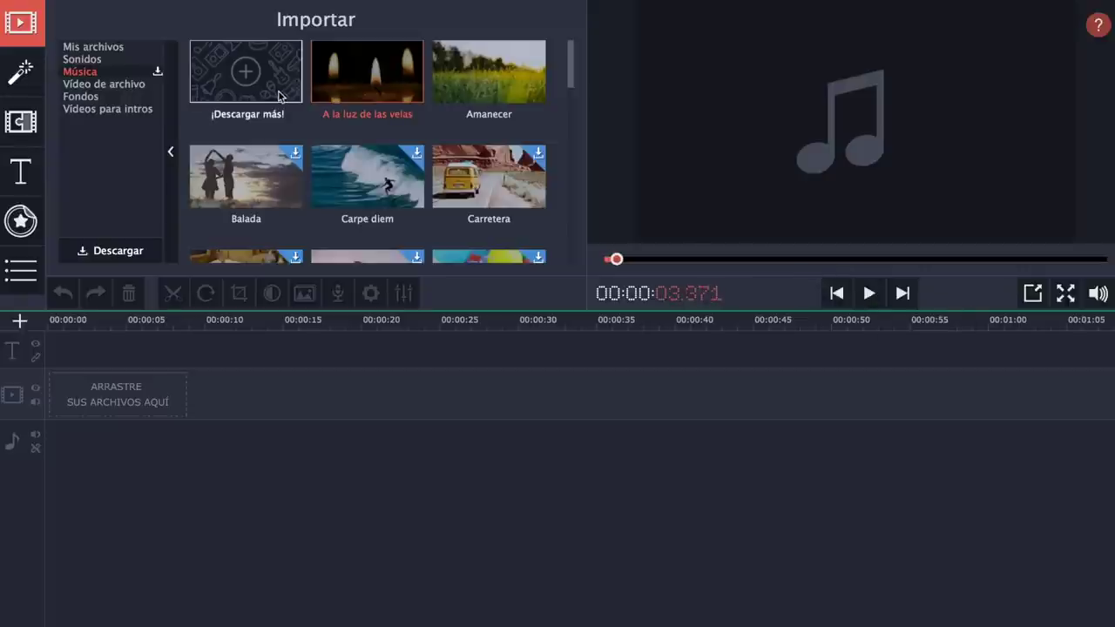
Step: Place the stock video Cuenta atrás 1 at the start of the video track and play part of it
click(103, 84)
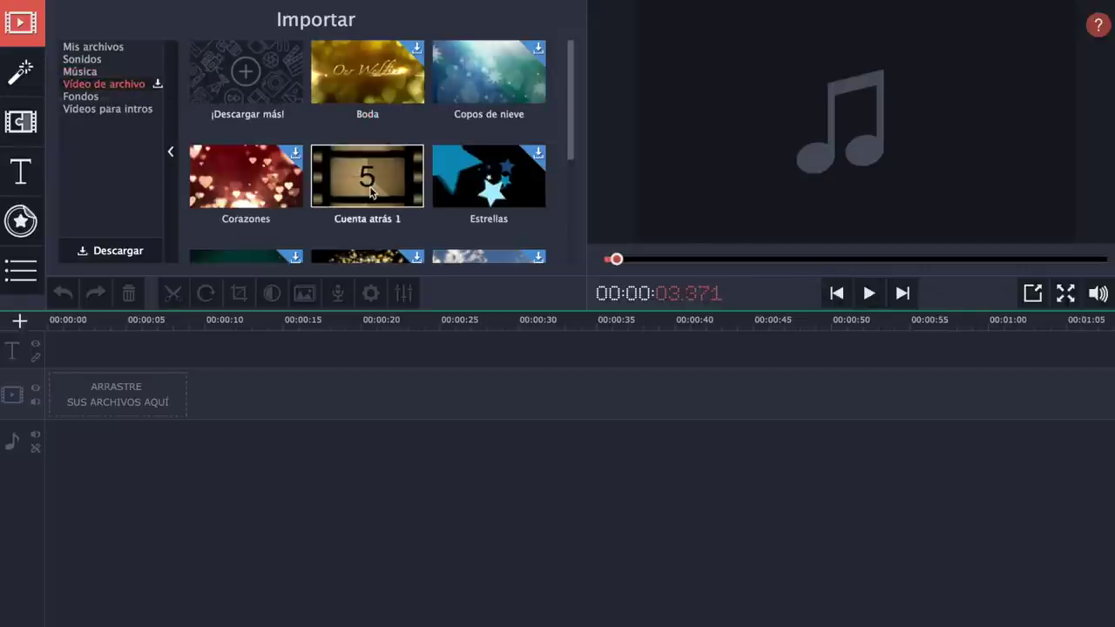
drag(370, 192, 131, 384)
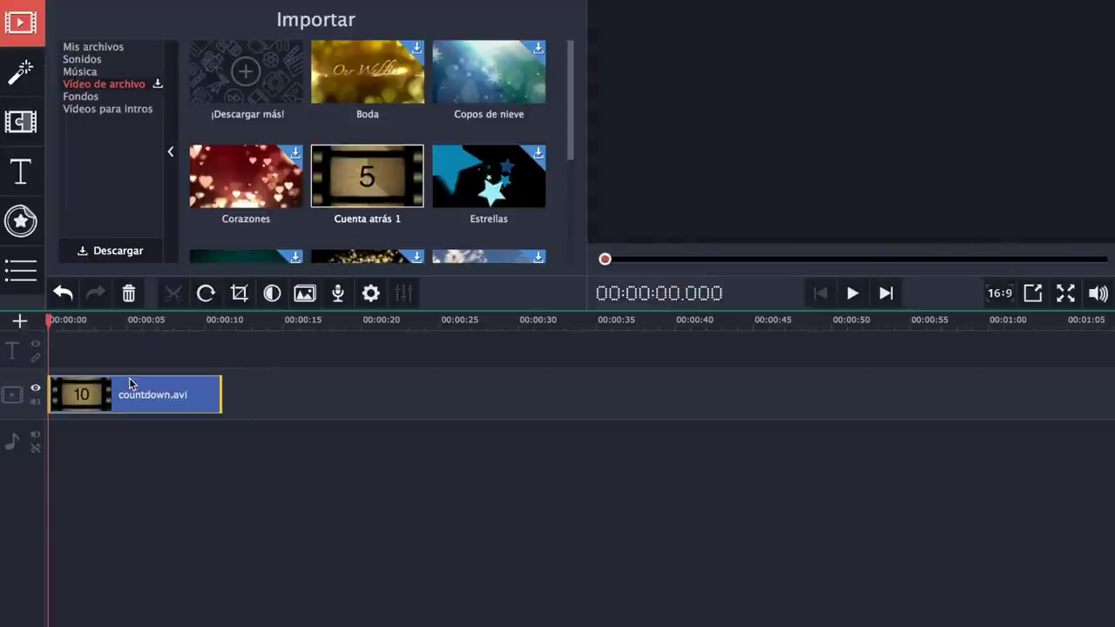
key(space)
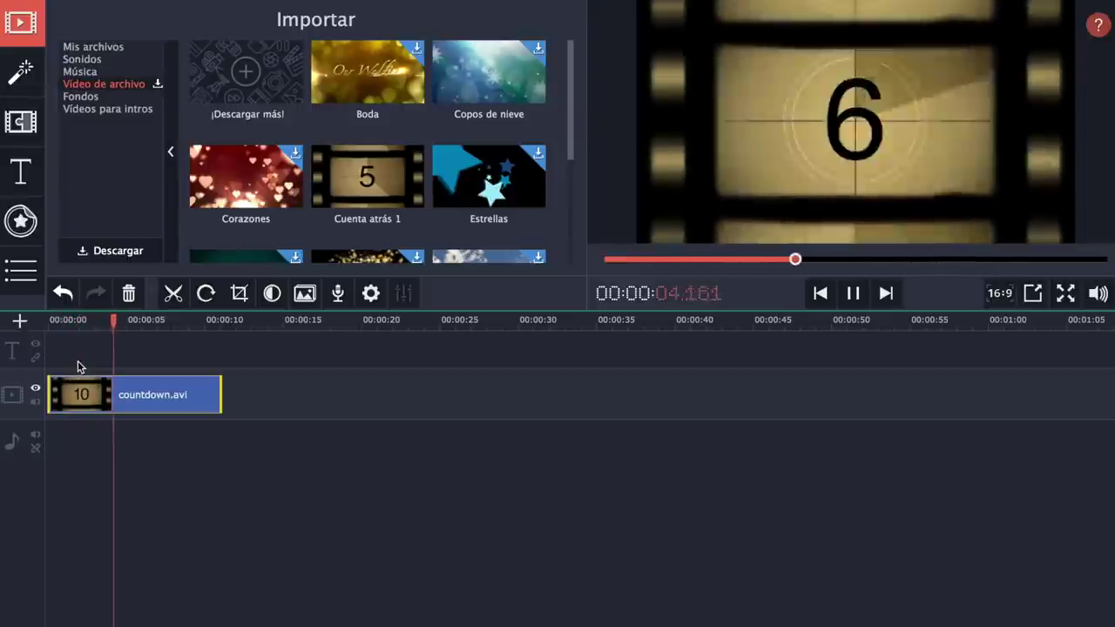
key(space)
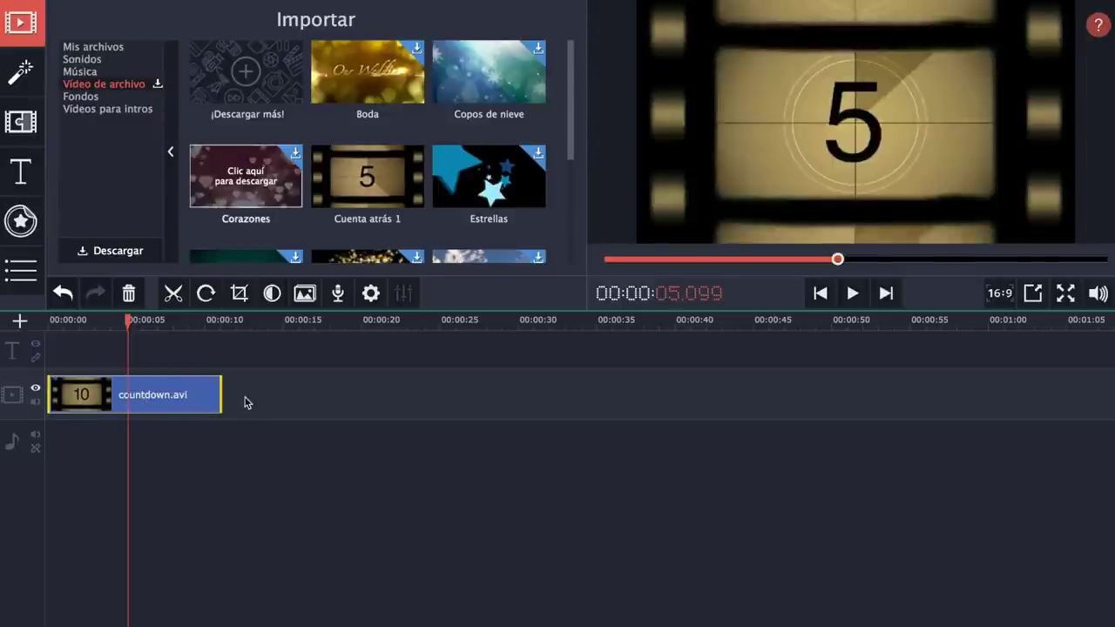
Step: Download the stock video Corazones, append it right after the countdown clip on the video track, and play part of it
click(231, 190)
drag(231, 190, 238, 376)
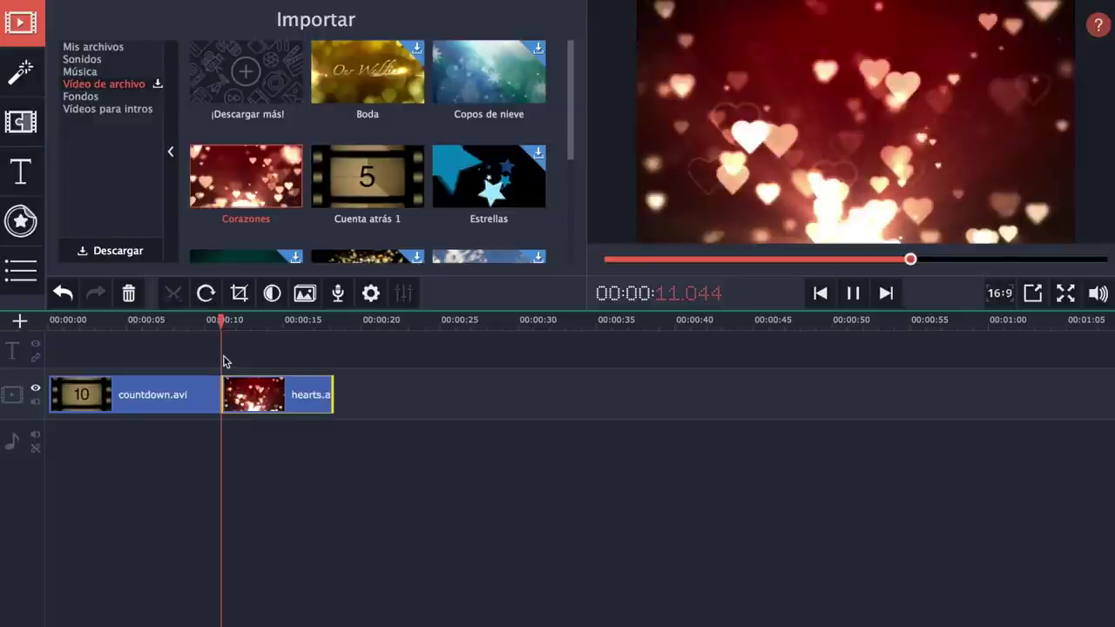
key(space)
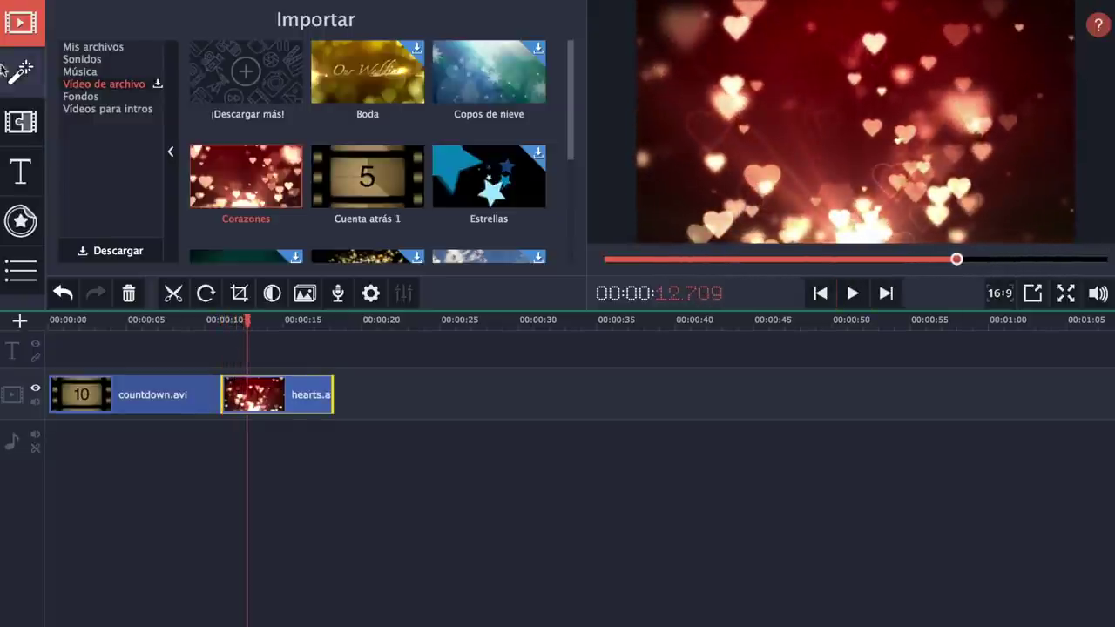
Step: Add the Moderno – Círculo title above the hearts clip at about 12.9 s and shorten it to about 4.1 s
click(23, 180)
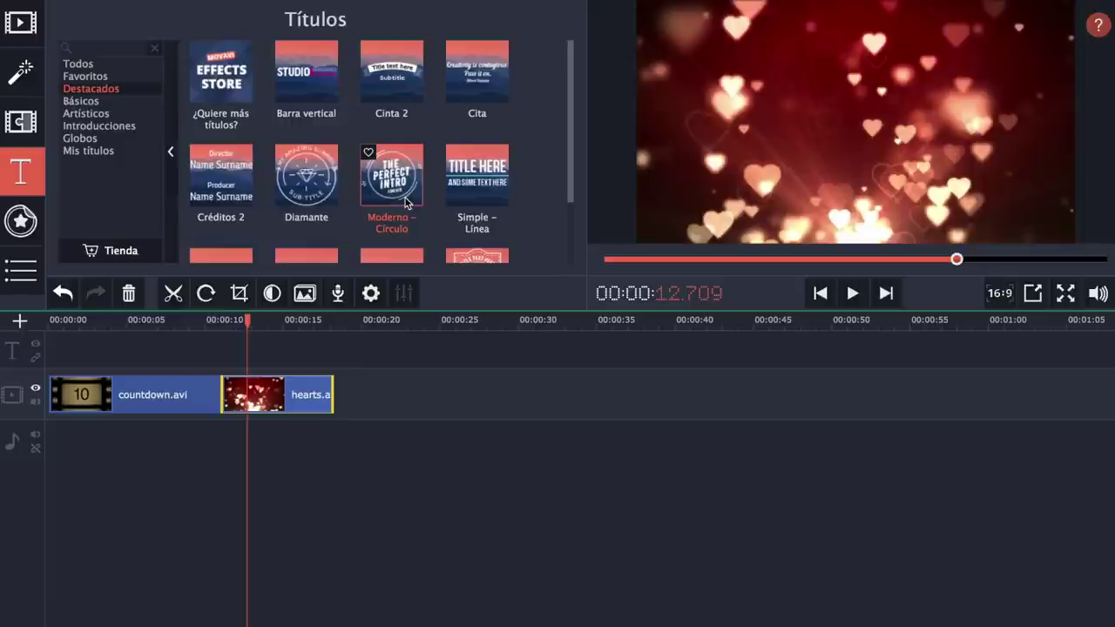
drag(406, 202, 251, 356)
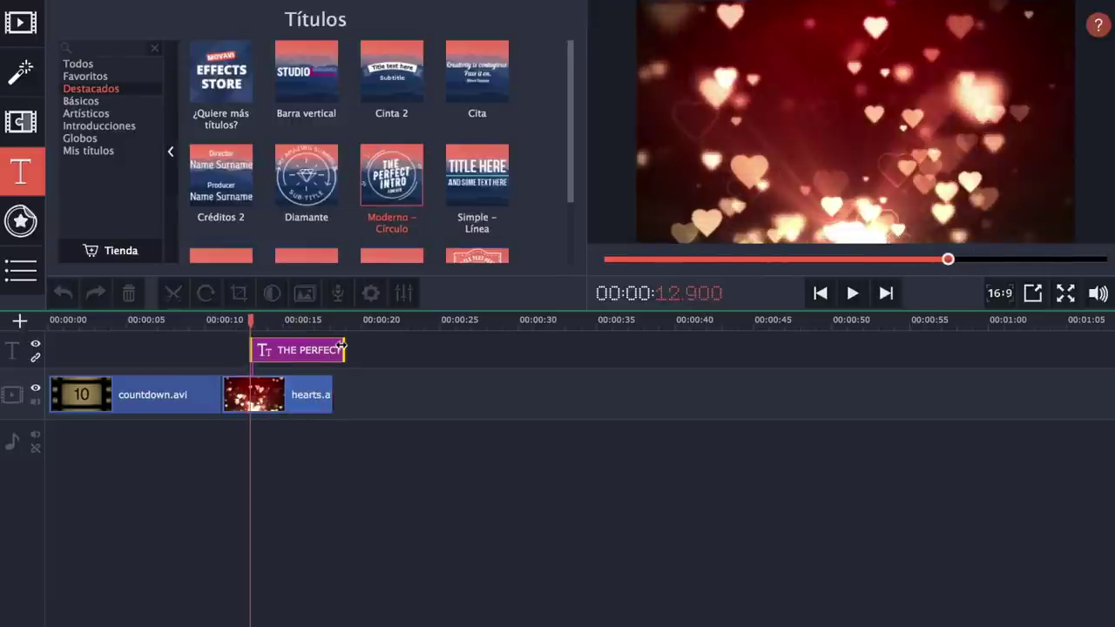
drag(343, 350, 315, 351)
click(251, 345)
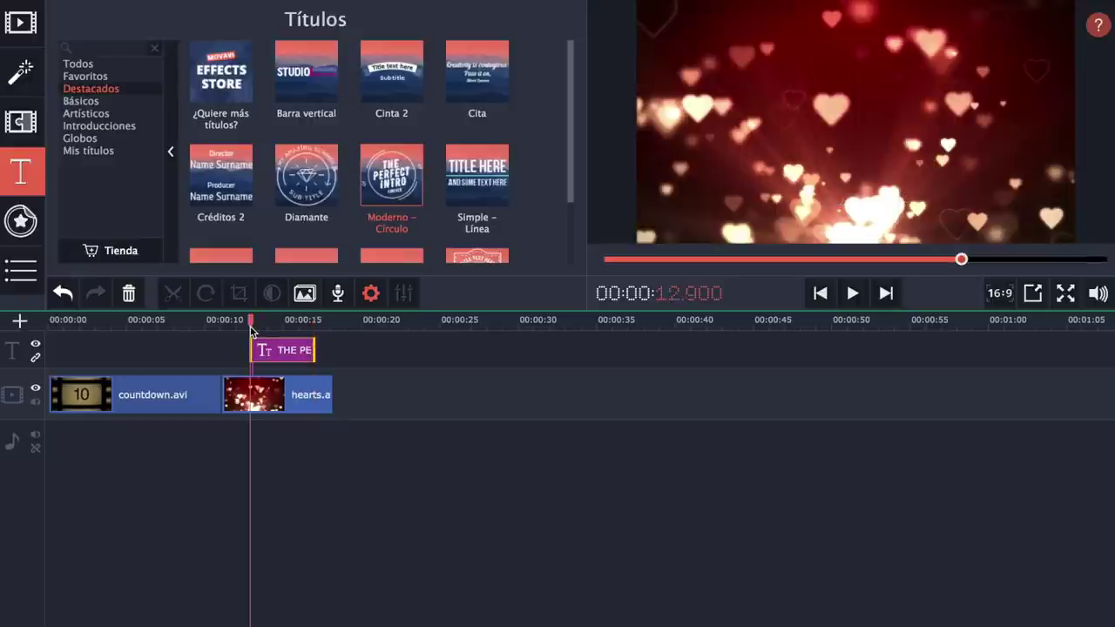
Step: Play the title over the hearts clip to check its animation
click(278, 351)
click(852, 293)
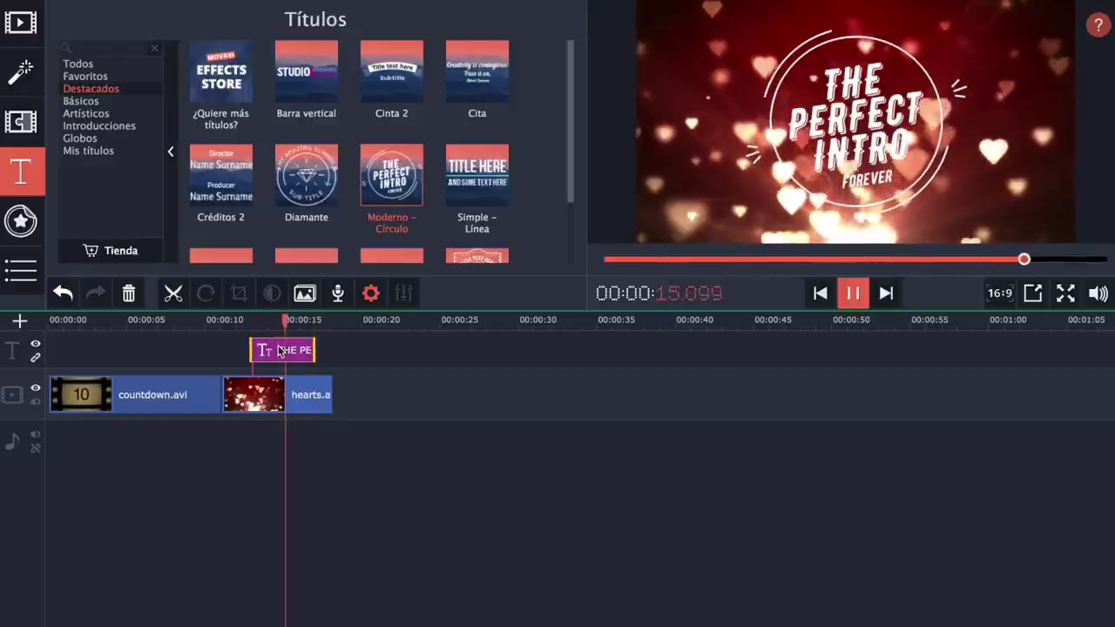
click(852, 293)
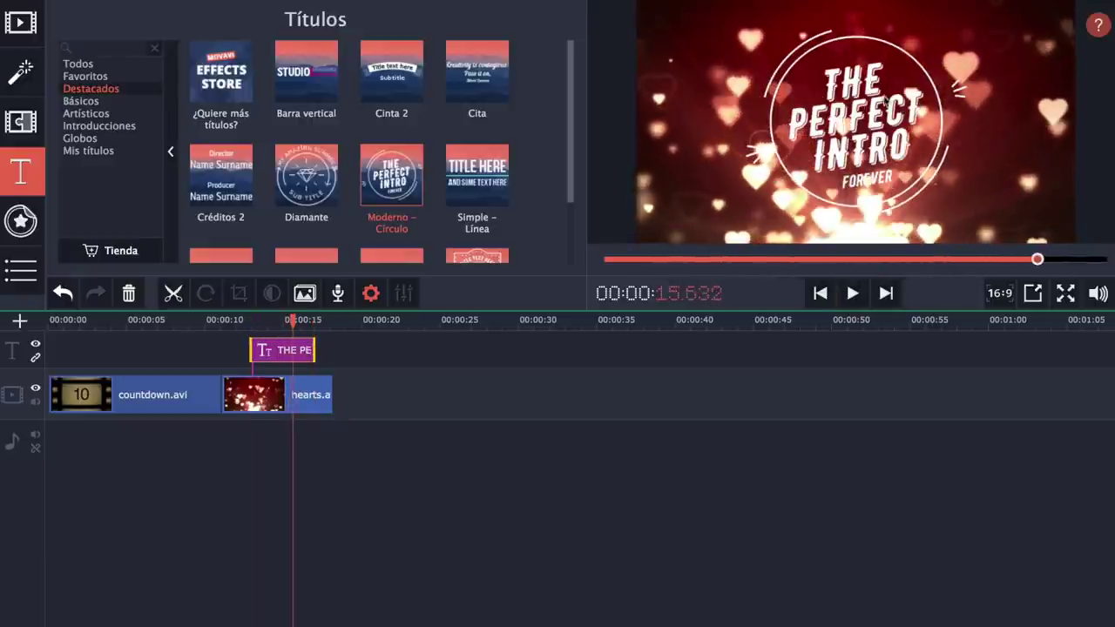
Step: Open the title for editing and replace the word PERFECT with the channel owner's name
double_click(286, 352)
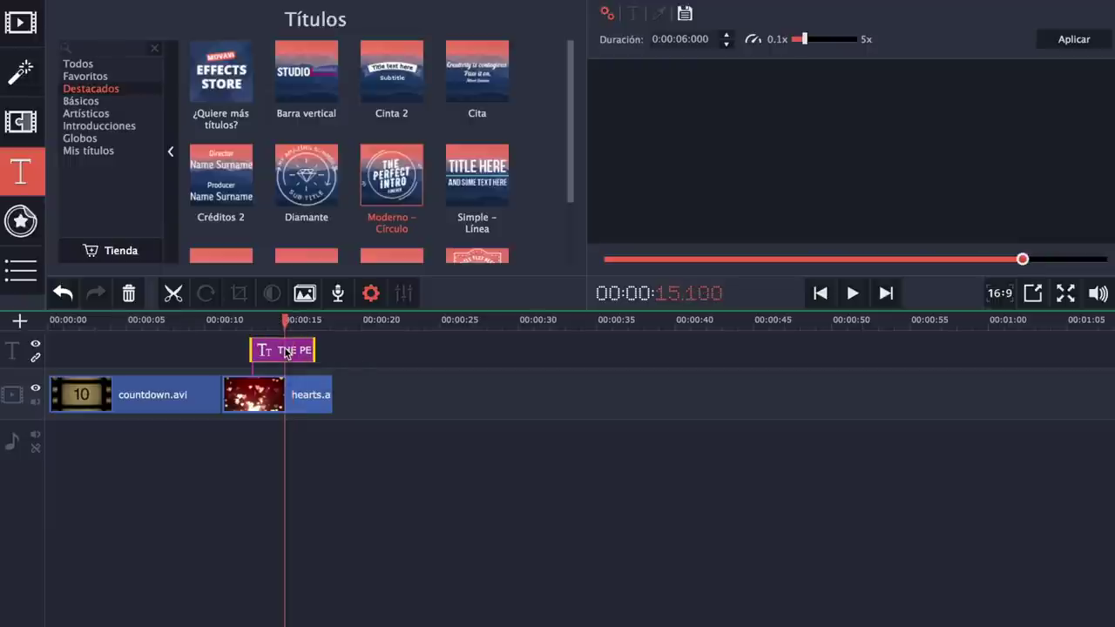
click(281, 352)
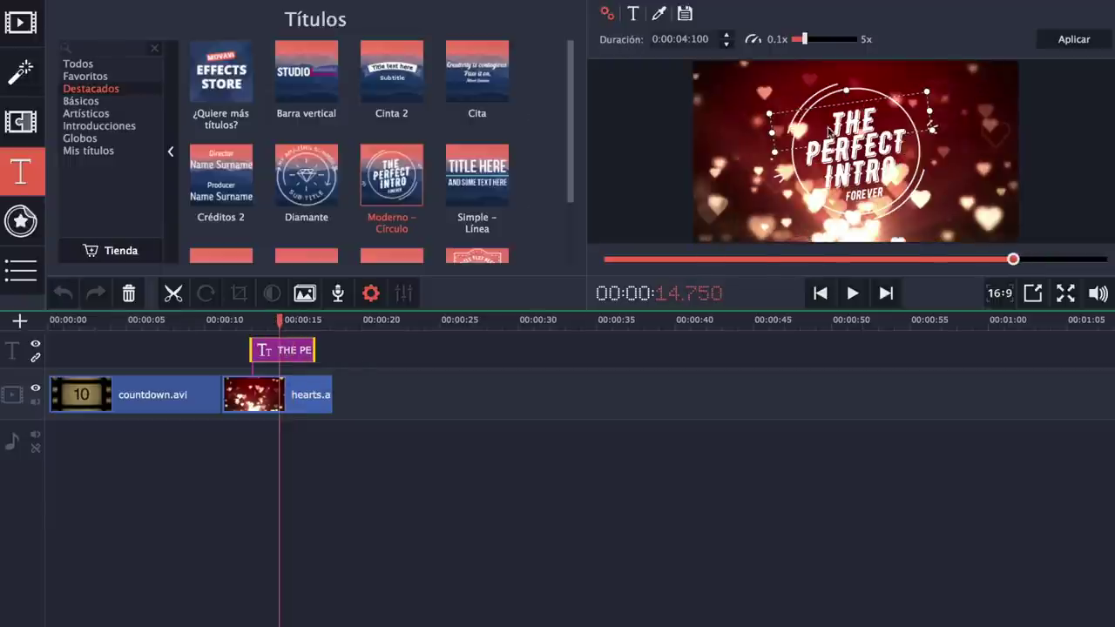
double_click(874, 143)
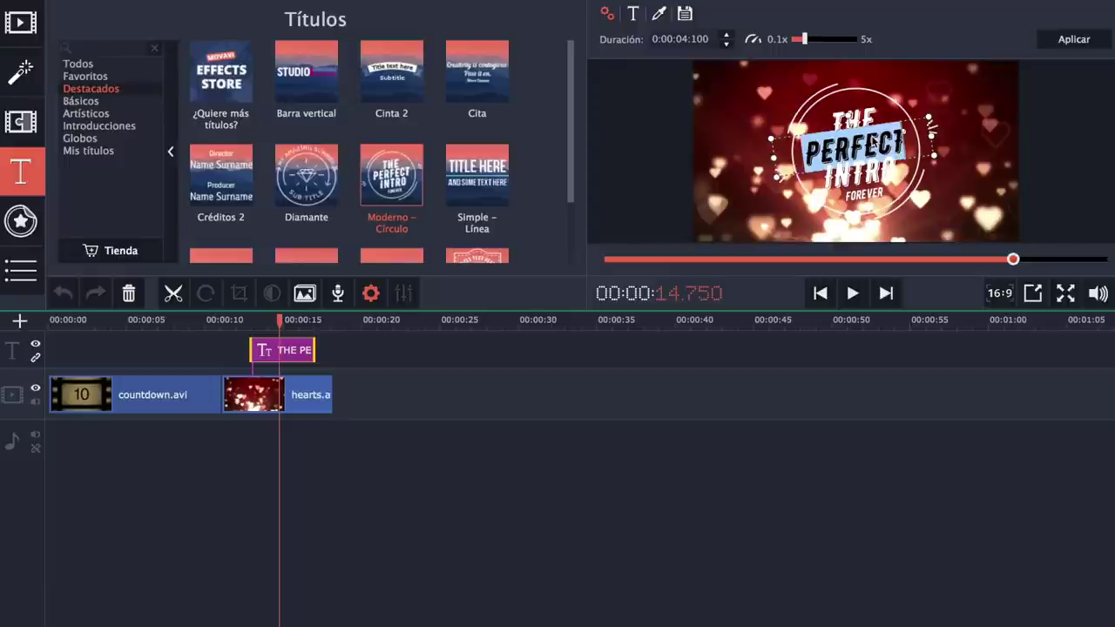
text(NURYCALVO)
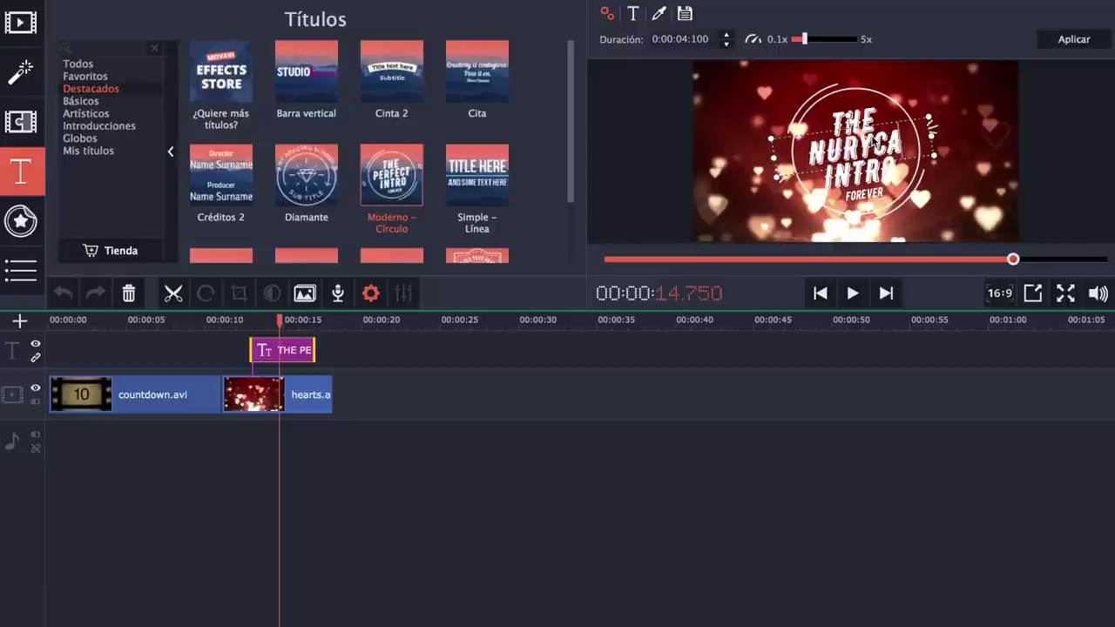
Step: Delete the remaining words THE, INTRO and FOREVER from the title and leave title editing
click(867, 116)
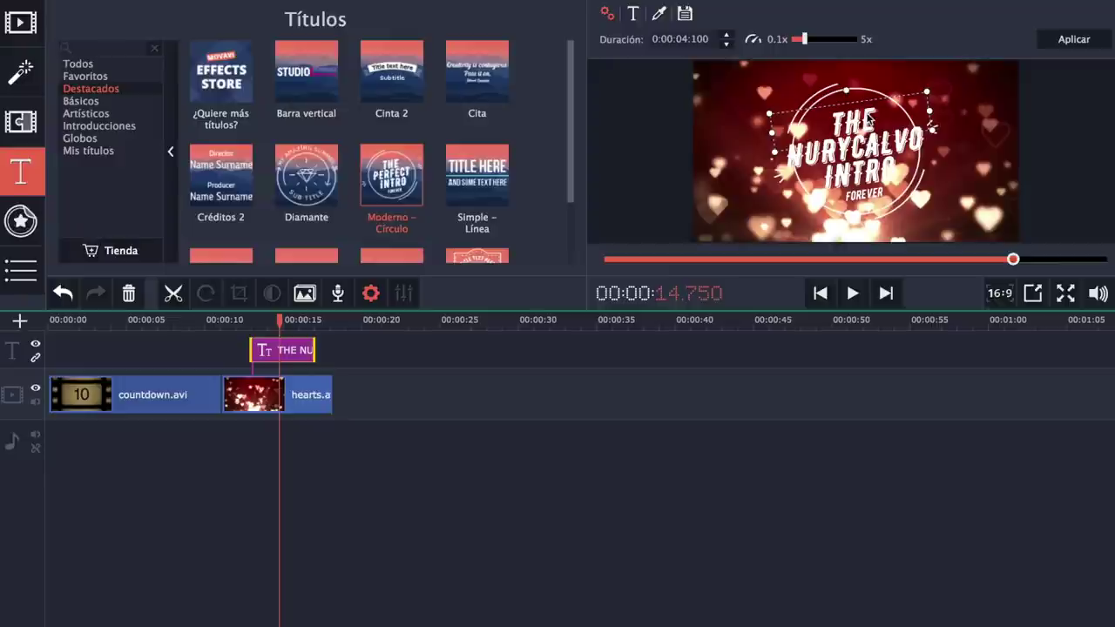
key(Delete)
click(865, 195)
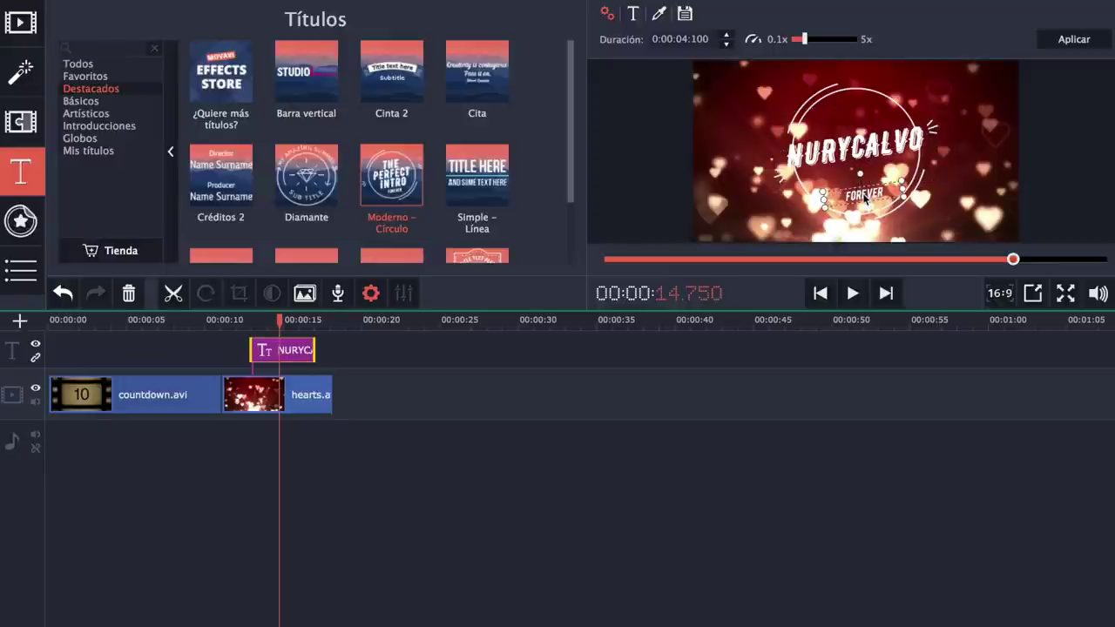
double_click(865, 197)
key(Delete)
click(318, 320)
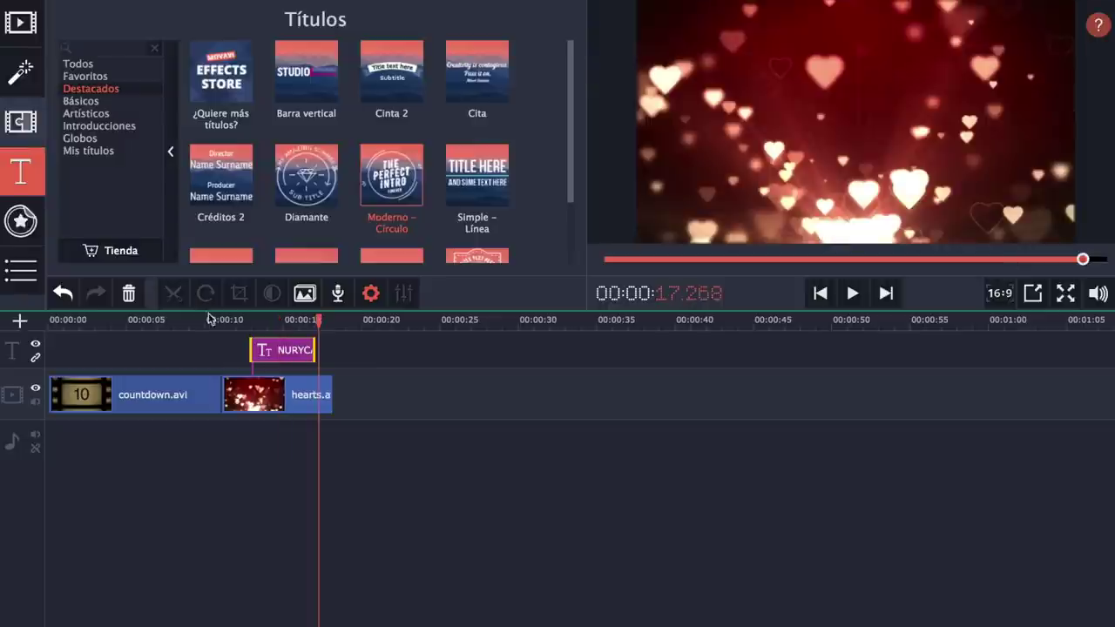
Step: Insert the Círculo exterior transition between the countdown and hearts clips and play across it
click(21, 122)
drag(391, 70, 226, 392)
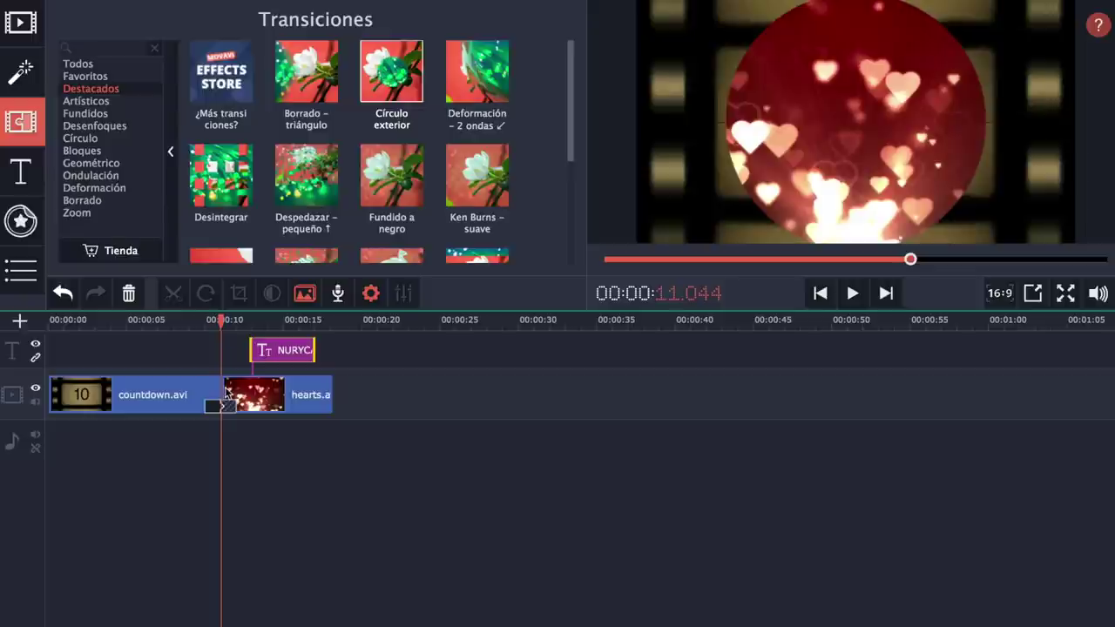
click(201, 354)
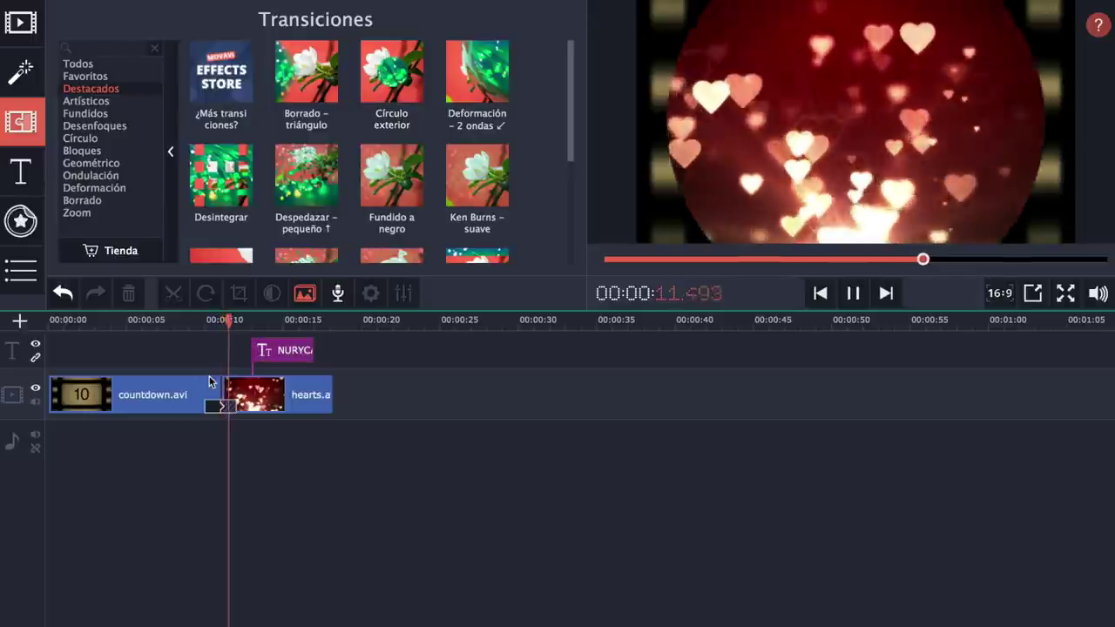
click(172, 320)
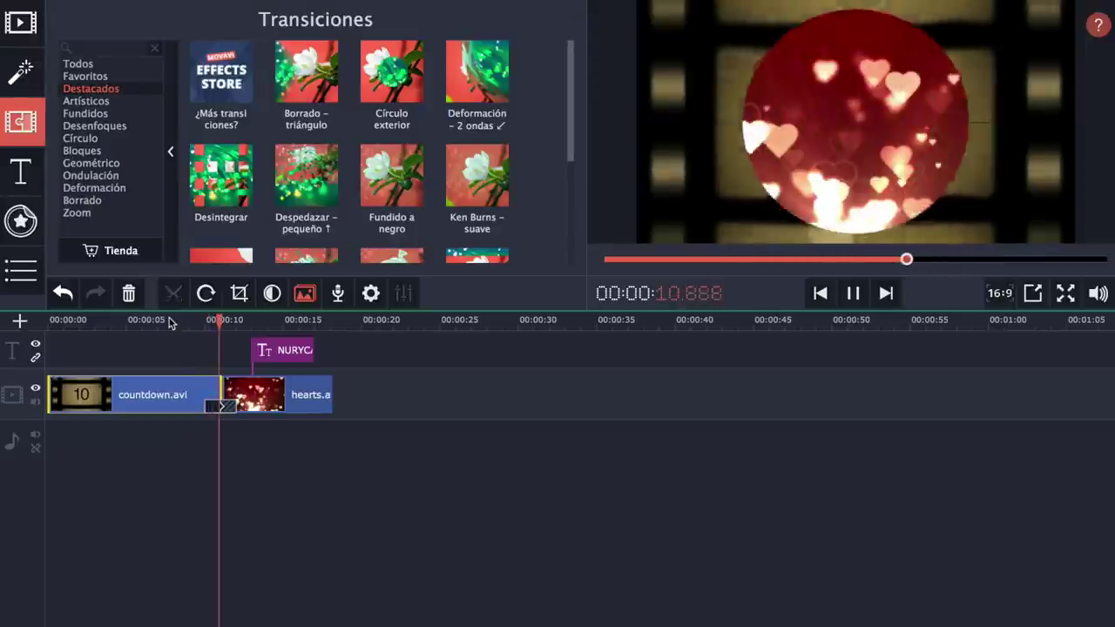
key(space)
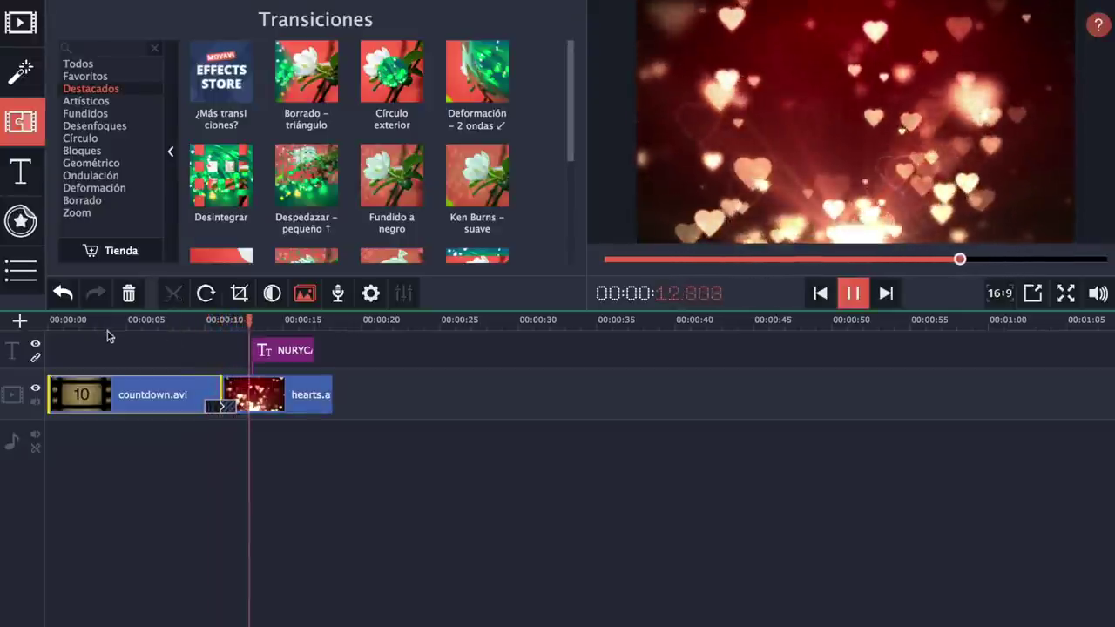